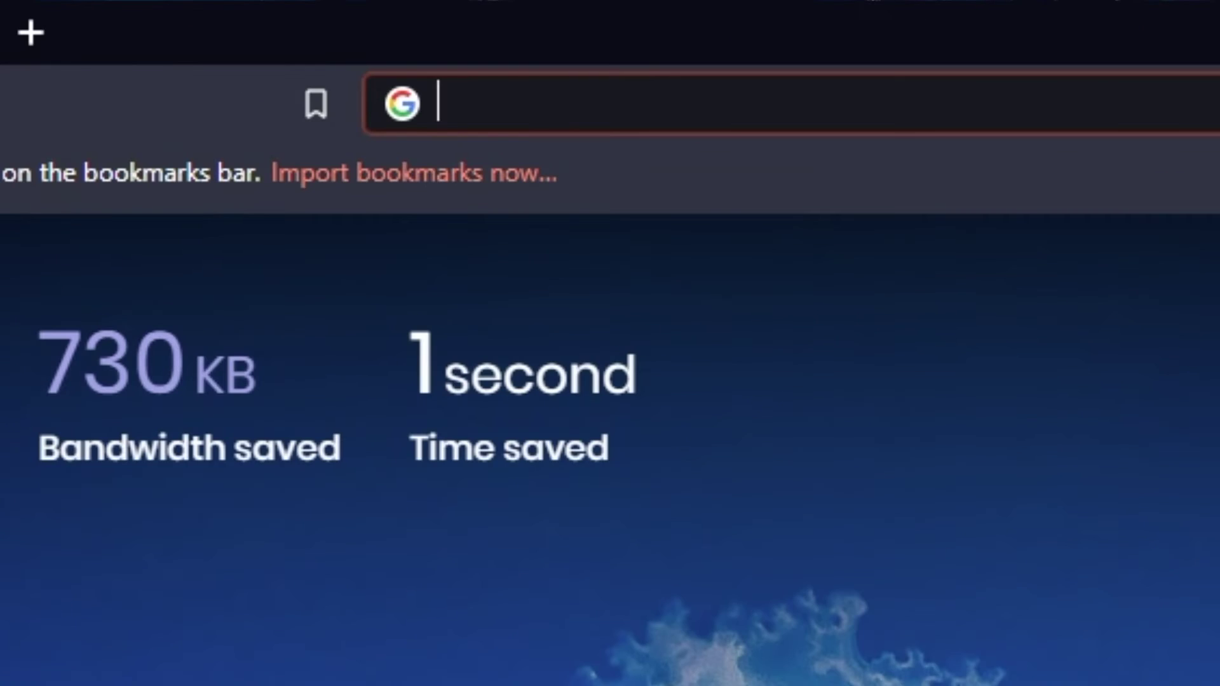
type("192.168")
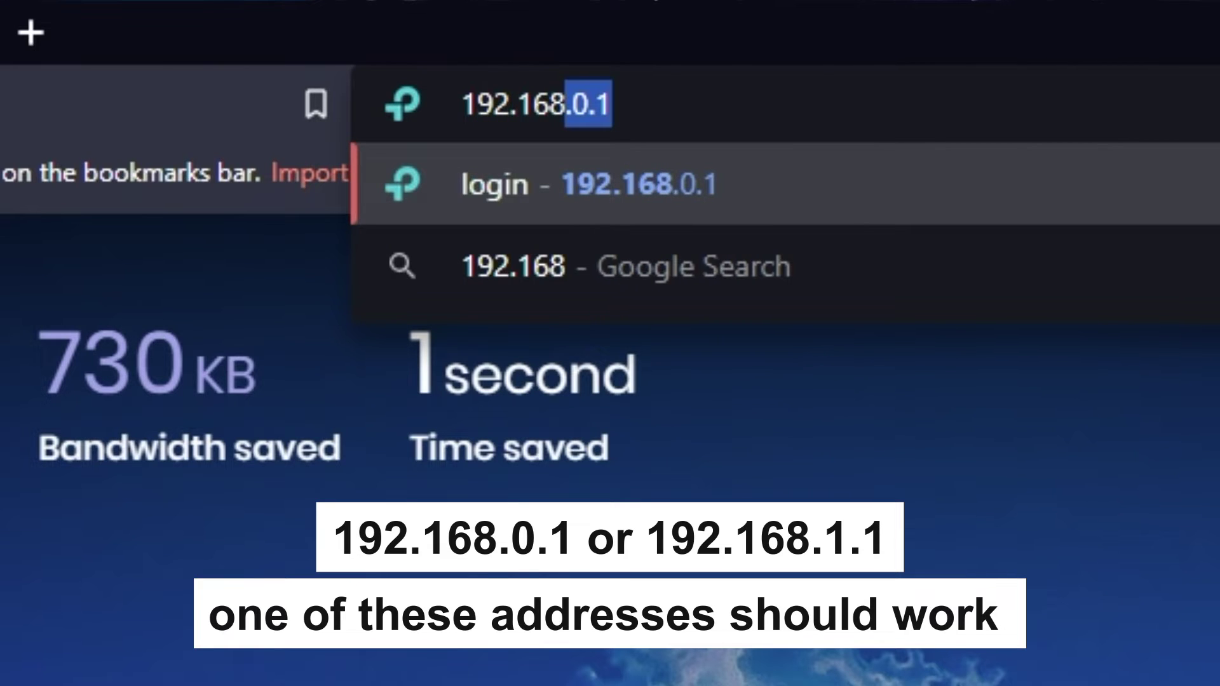
type(".1")
Step: Load the router admin page at 192.168.1.1 in Opera
key("Return")
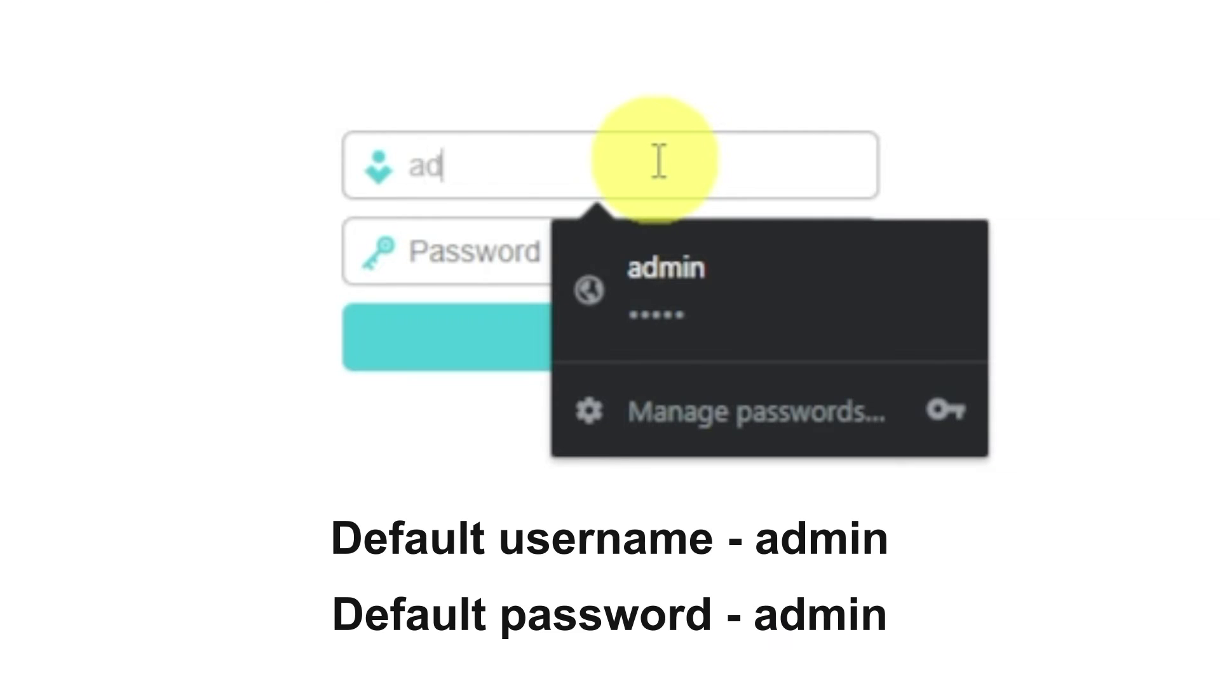
type("min")
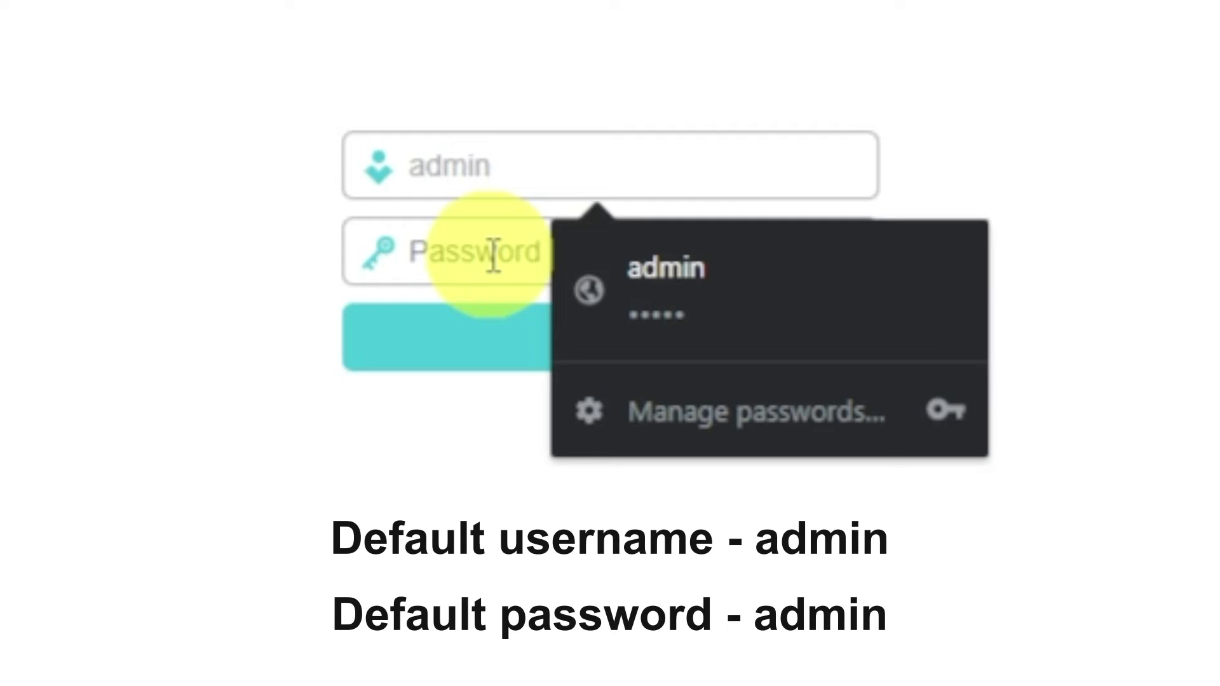
left_click(493, 256)
type("adm")
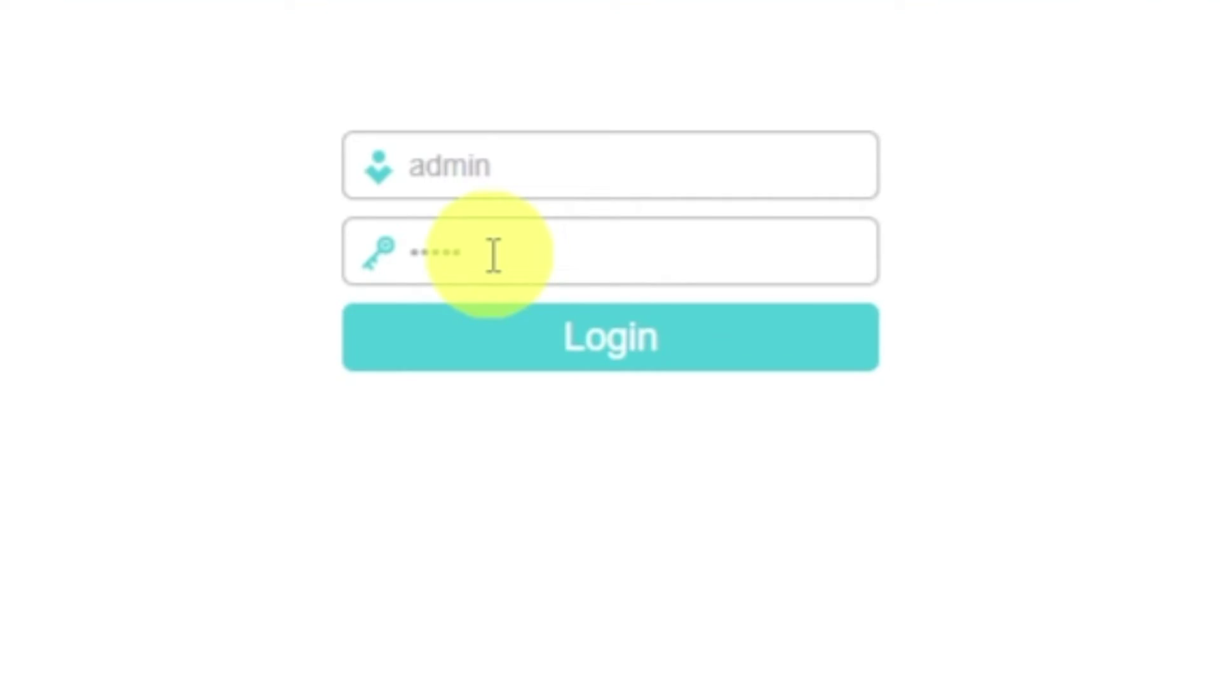
left_click(528, 340)
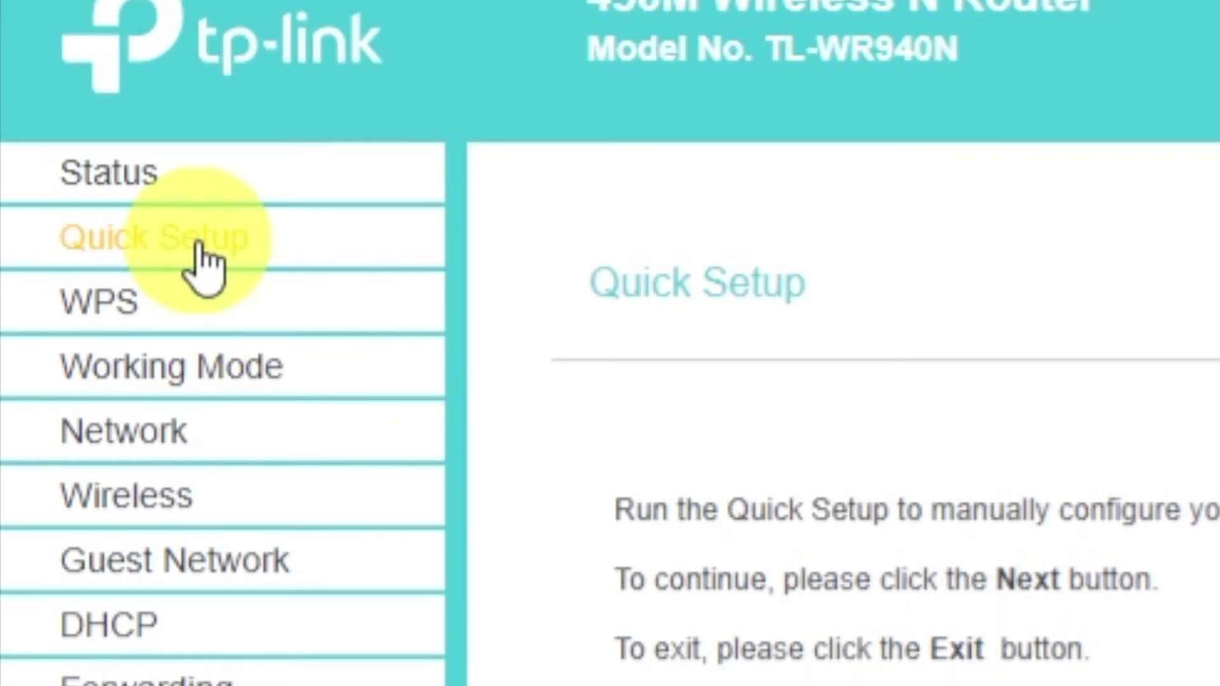
Step: Start the Quick Setup wizard and continue past its introduction to the working mode step
left_click(52, 129)
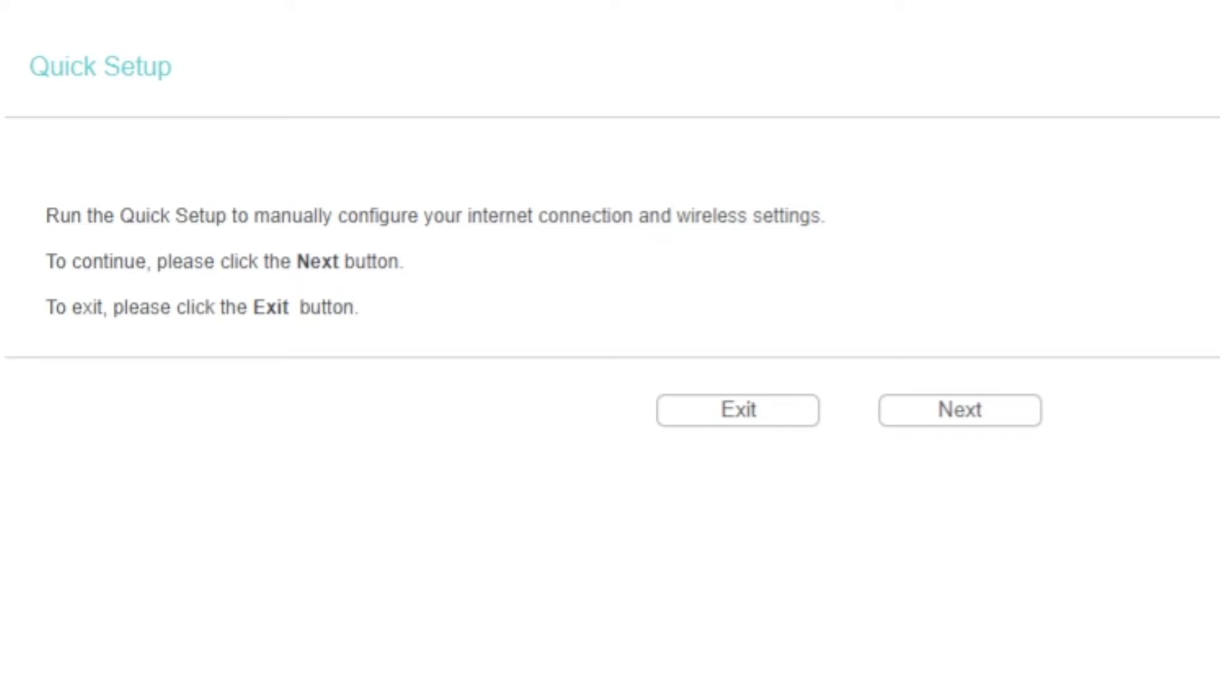
left_click(932, 413)
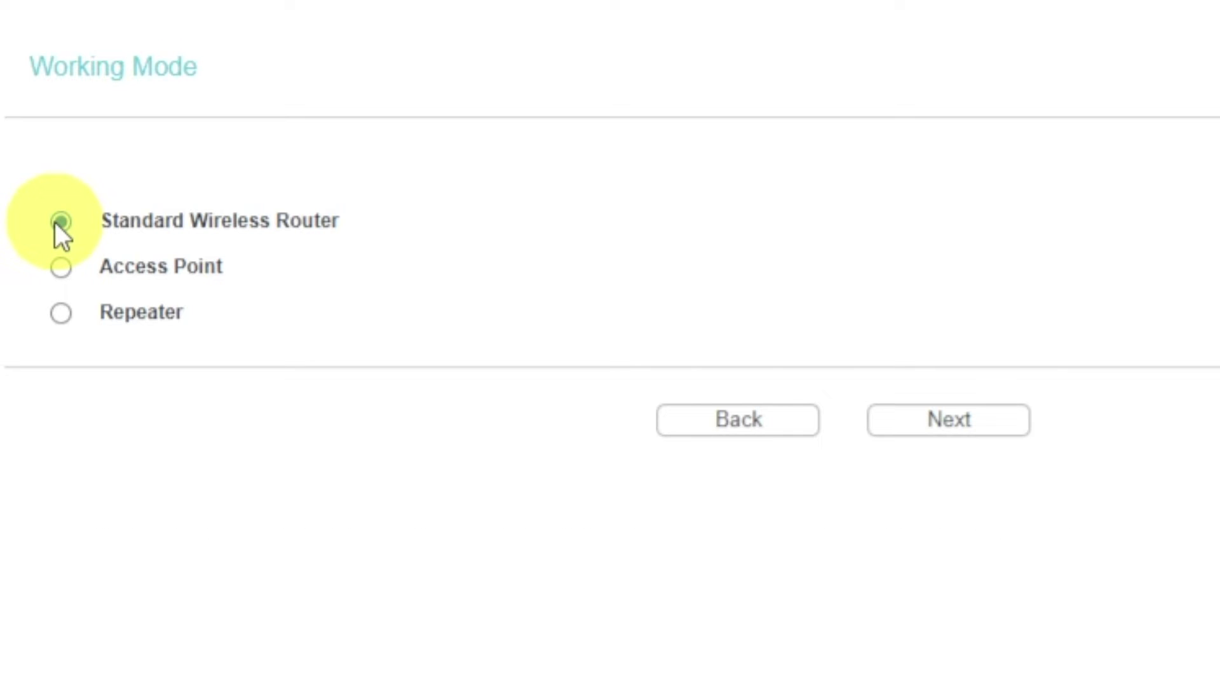
Step: Keep Standard Wireless Router mode, back out of Auto-Detect's cable warning, and continue with Dynamic IP
left_click(965, 426)
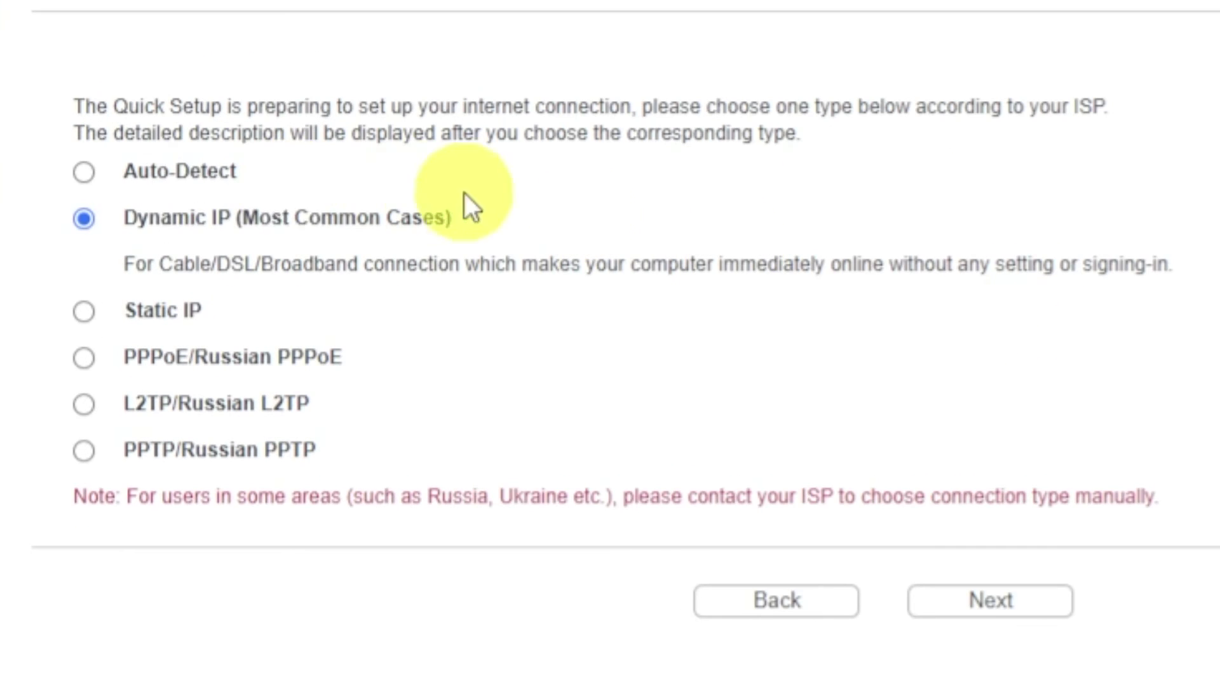
left_click(86, 174)
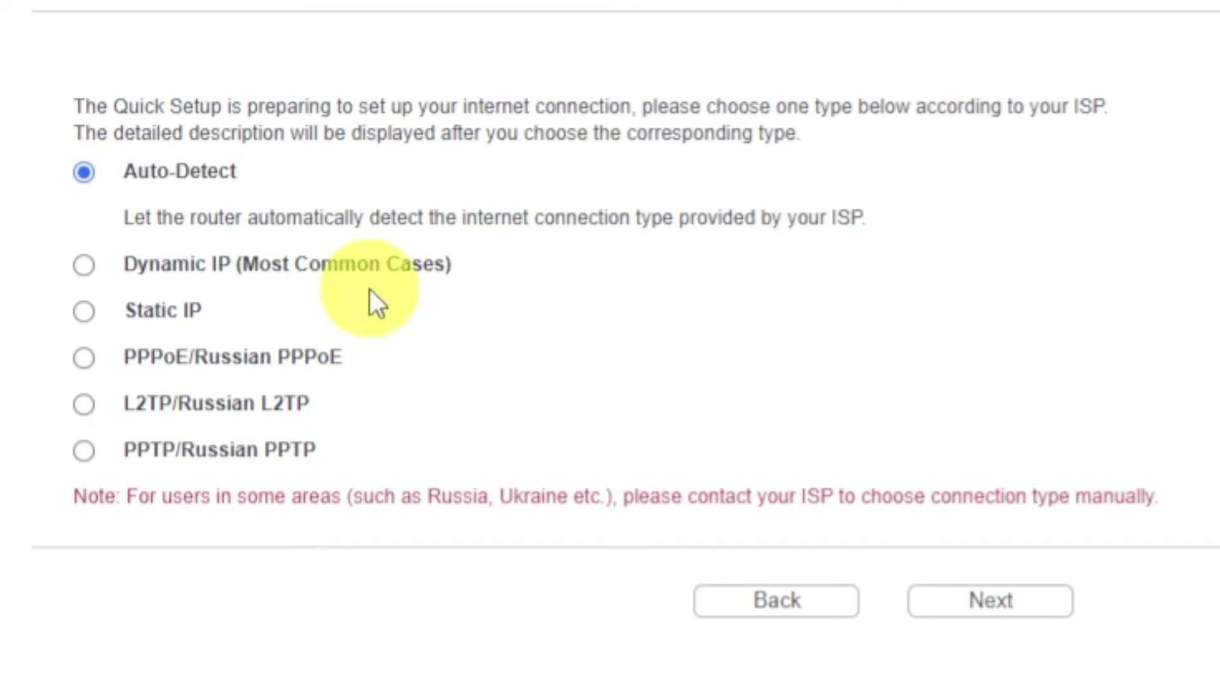
left_click(953, 608)
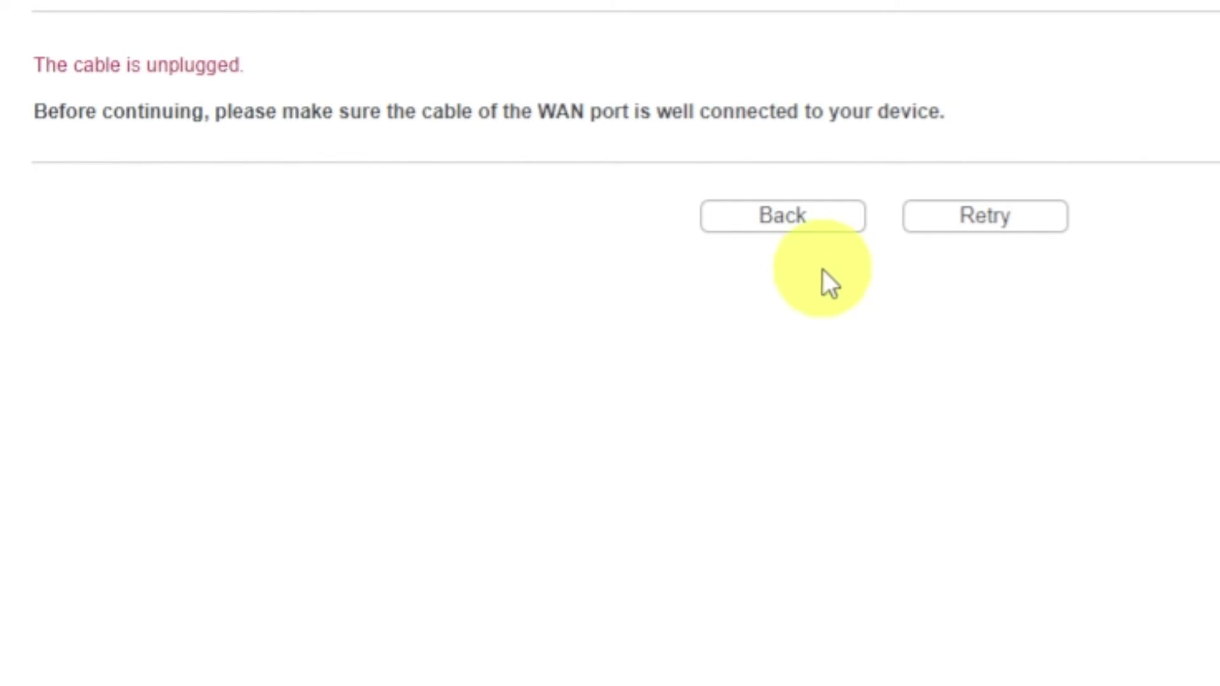
left_click(808, 223)
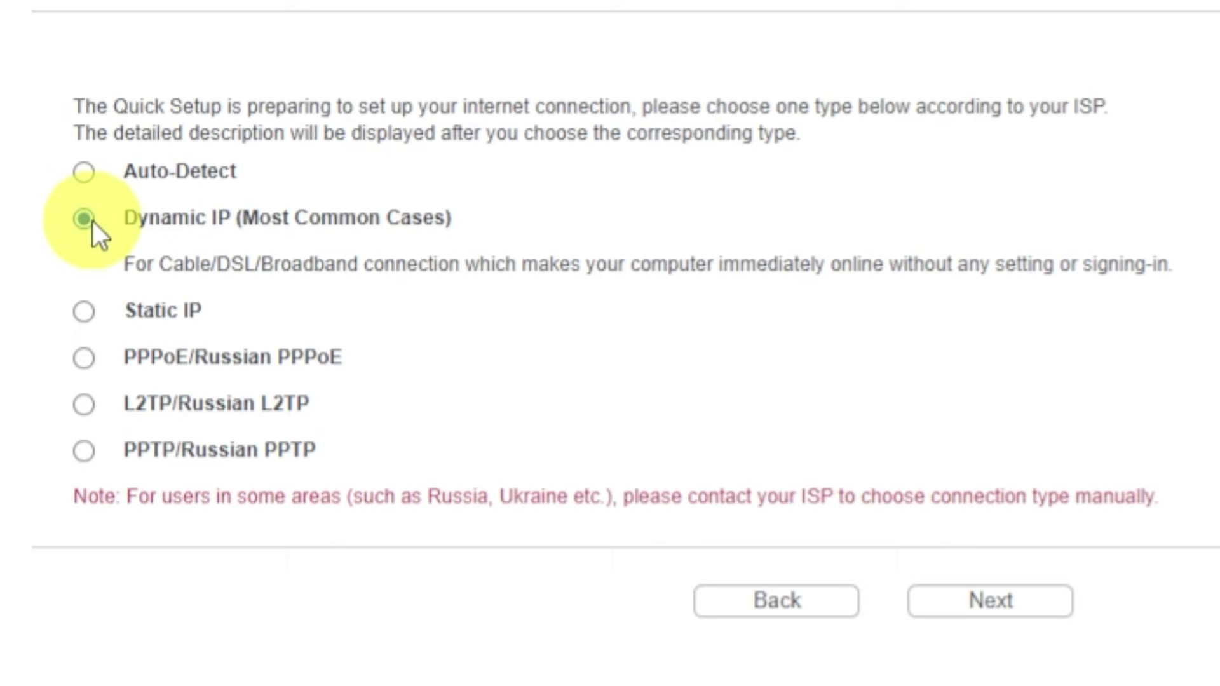
left_click(957, 603)
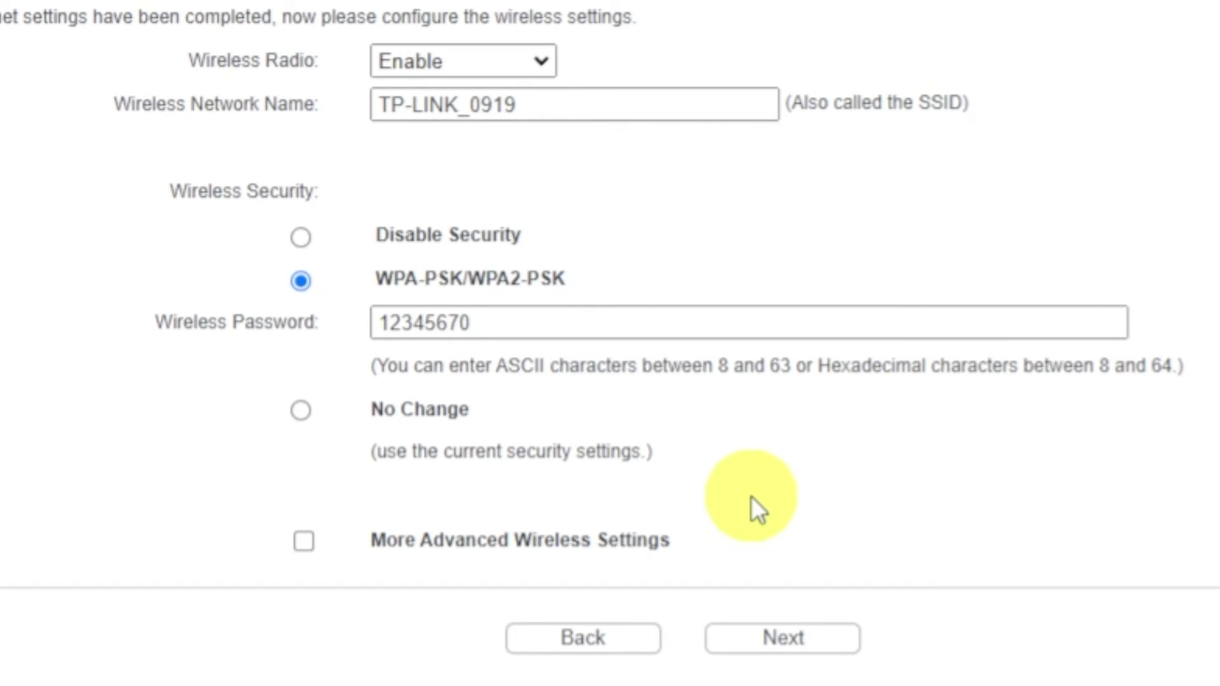
Step: Keep the wireless radio enabled, the default network name, and WPA-PSK/WPA2-PSK security
left_click(539, 63)
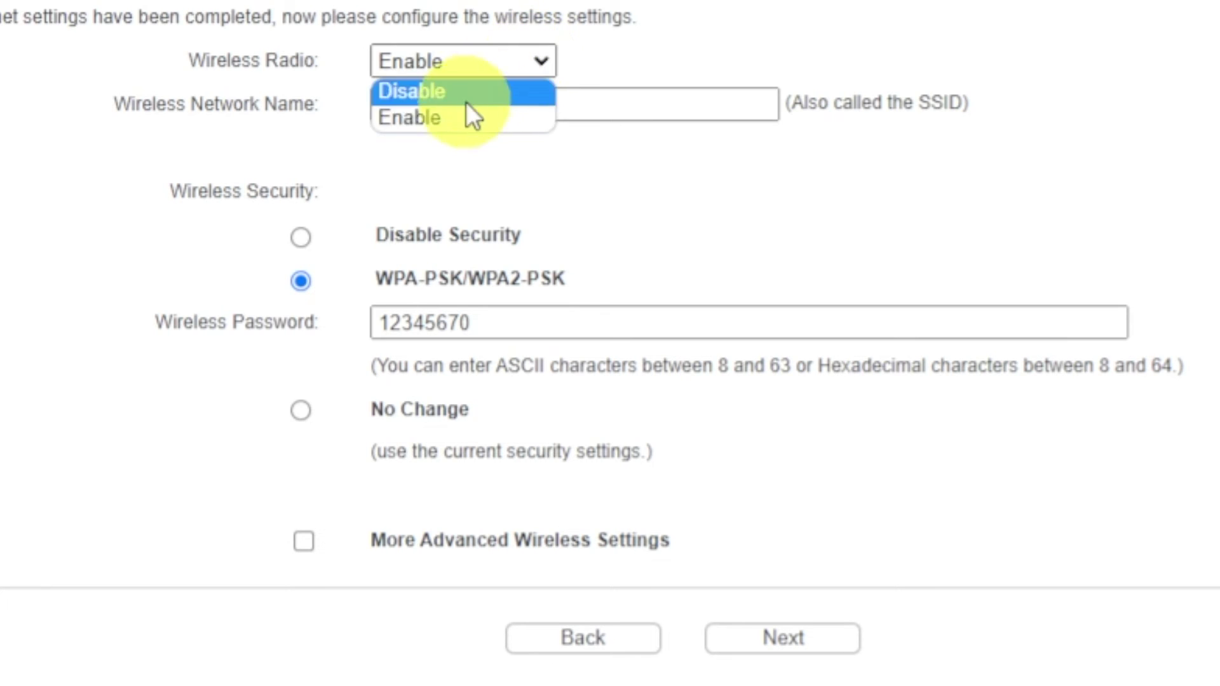
left_click(421, 116)
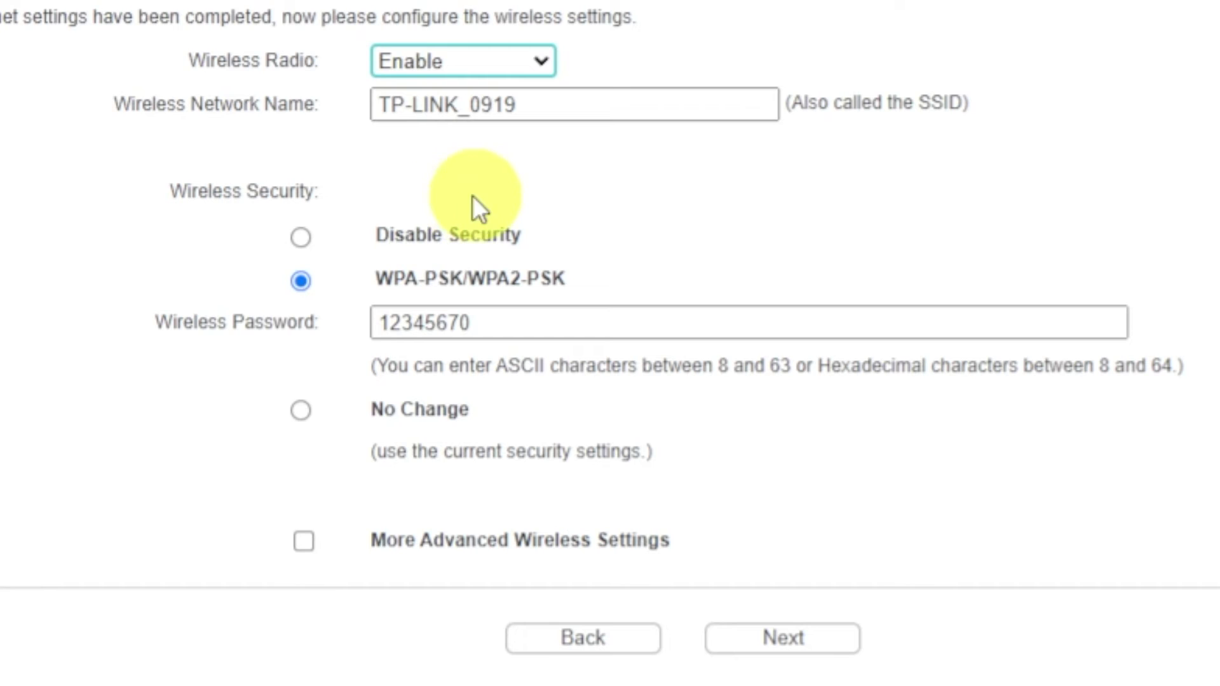
left_click(580, 108)
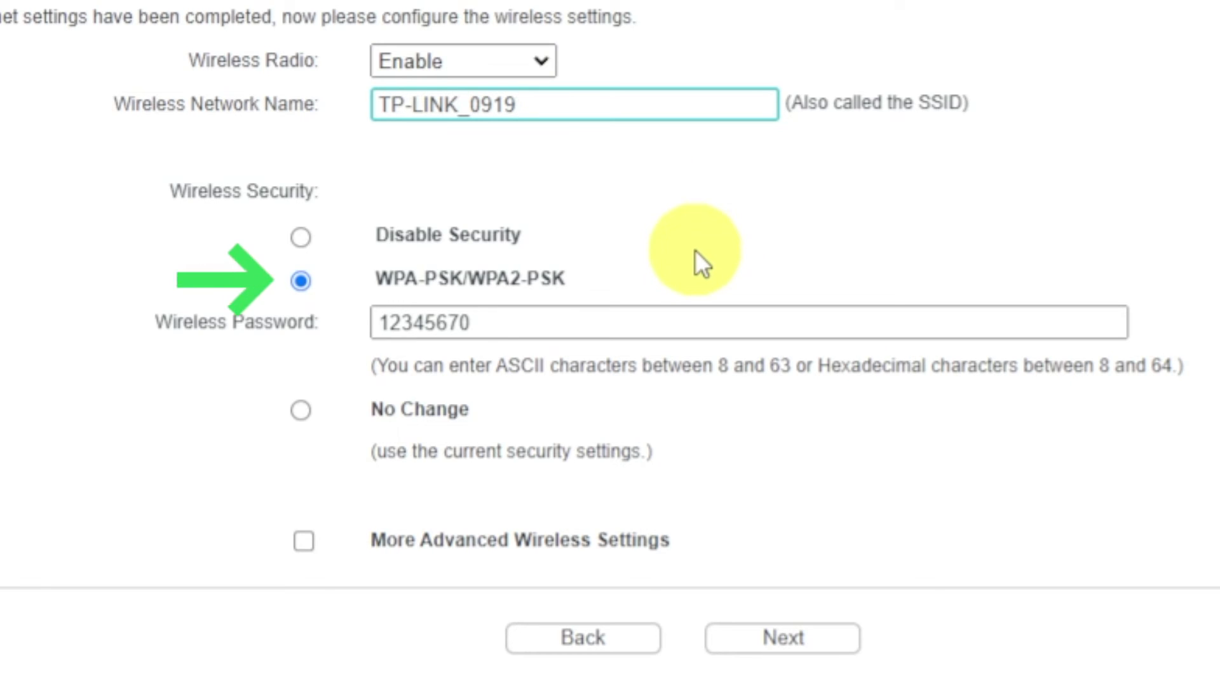
left_click(304, 284)
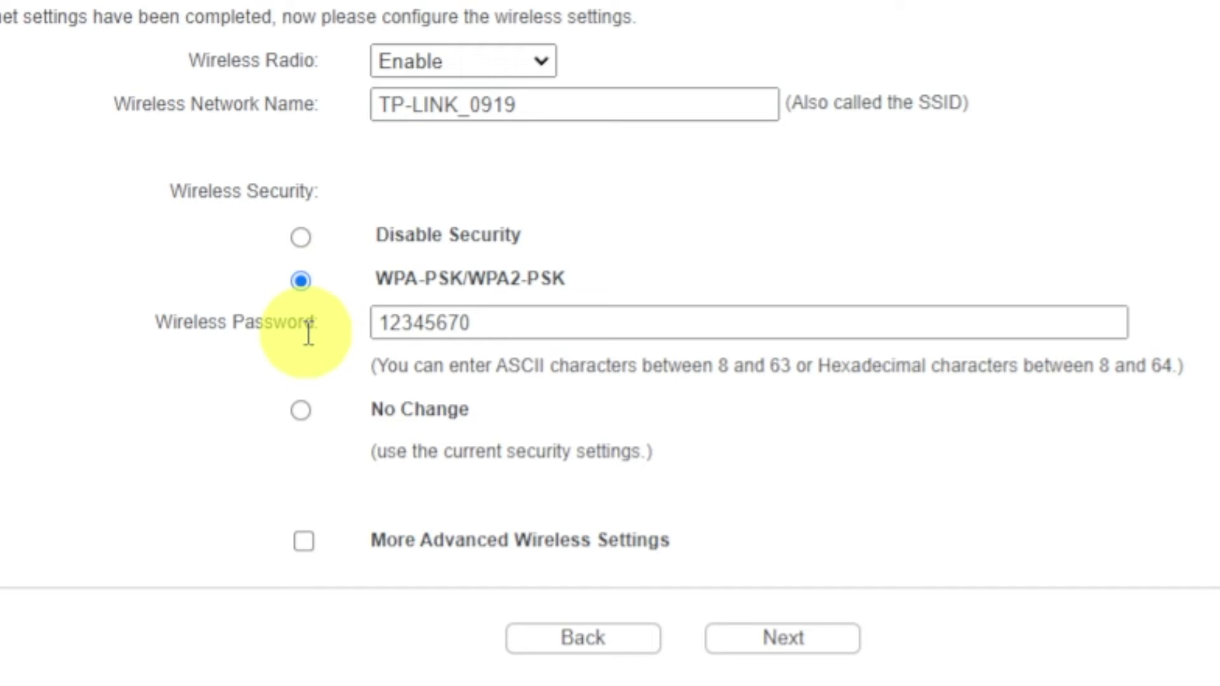
left_click(490, 325)
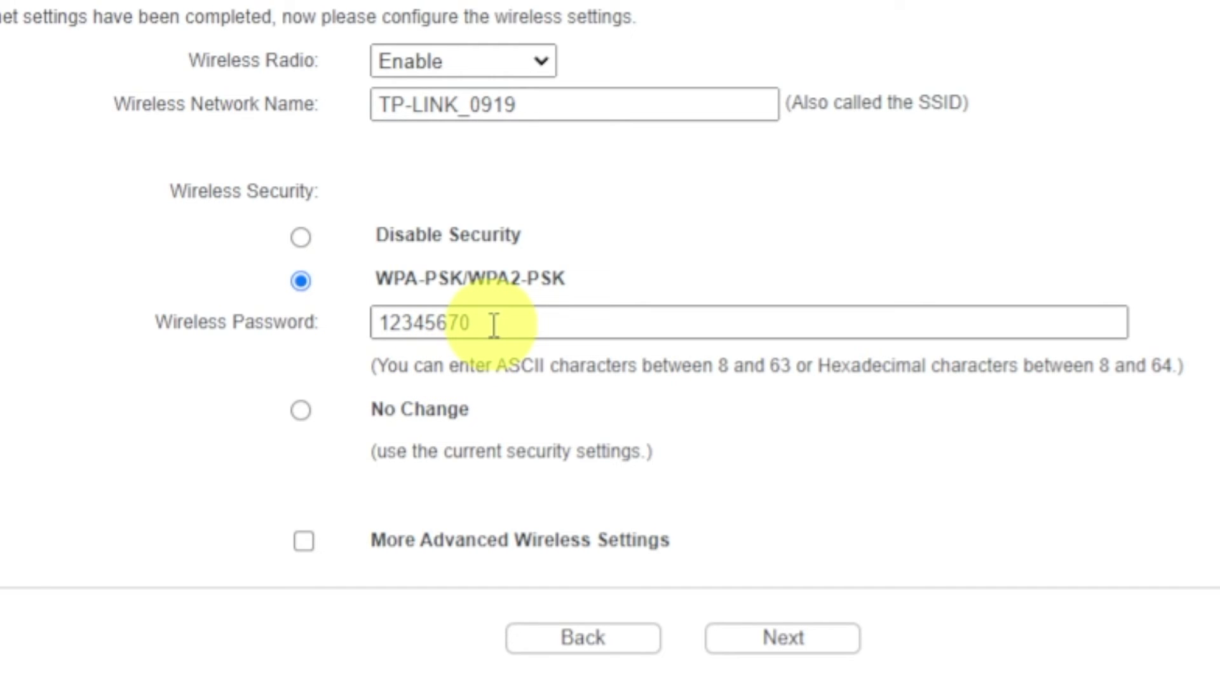
left_click_drag(494, 324, 366, 324)
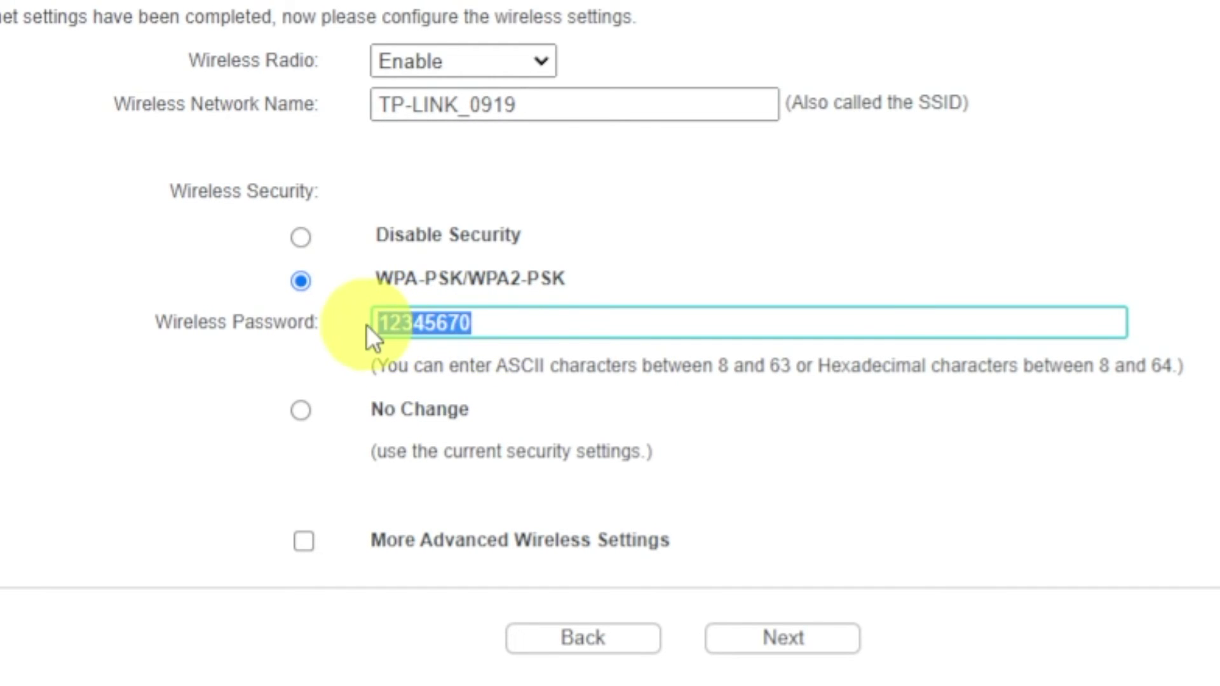
left_click(603, 329)
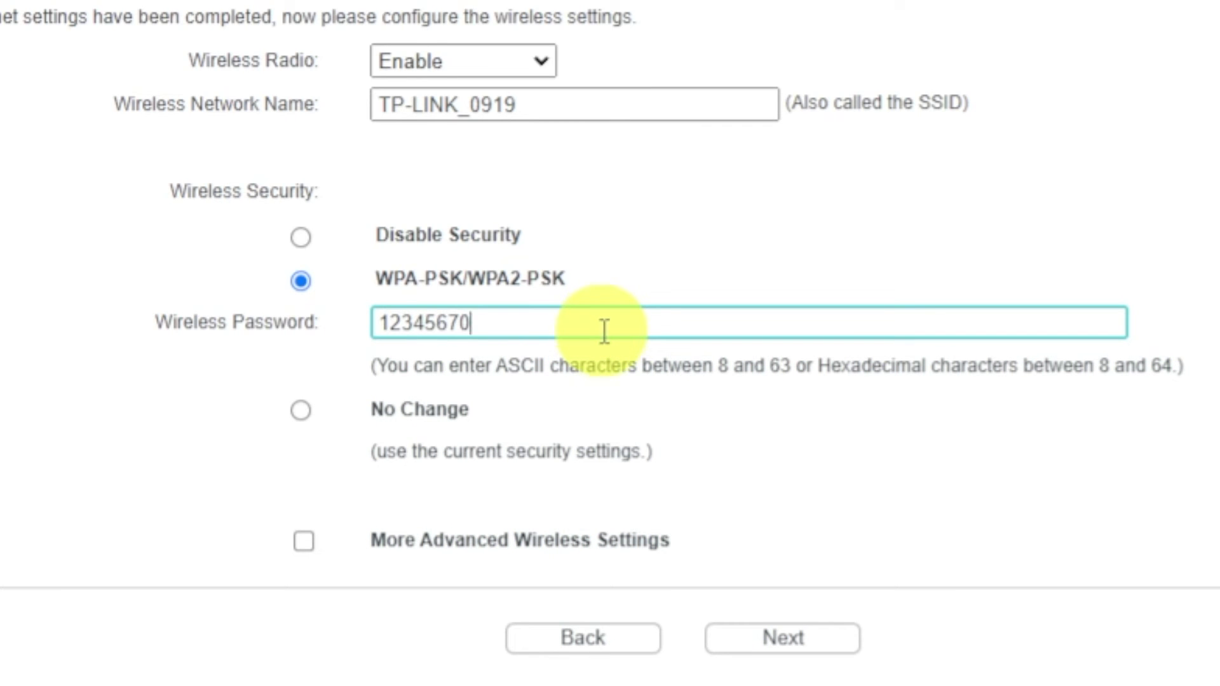
left_click(770, 637)
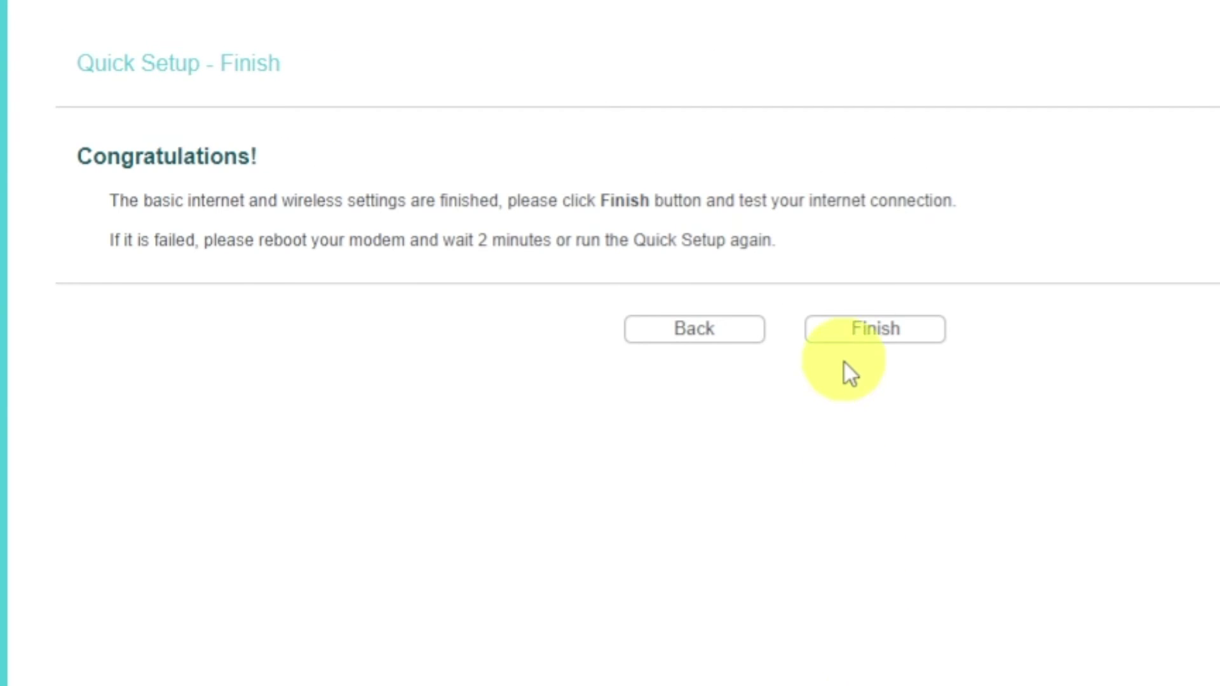
Step: Finish Quick Setup, then reboot the router from System Tools and confirm
left_click(846, 334)
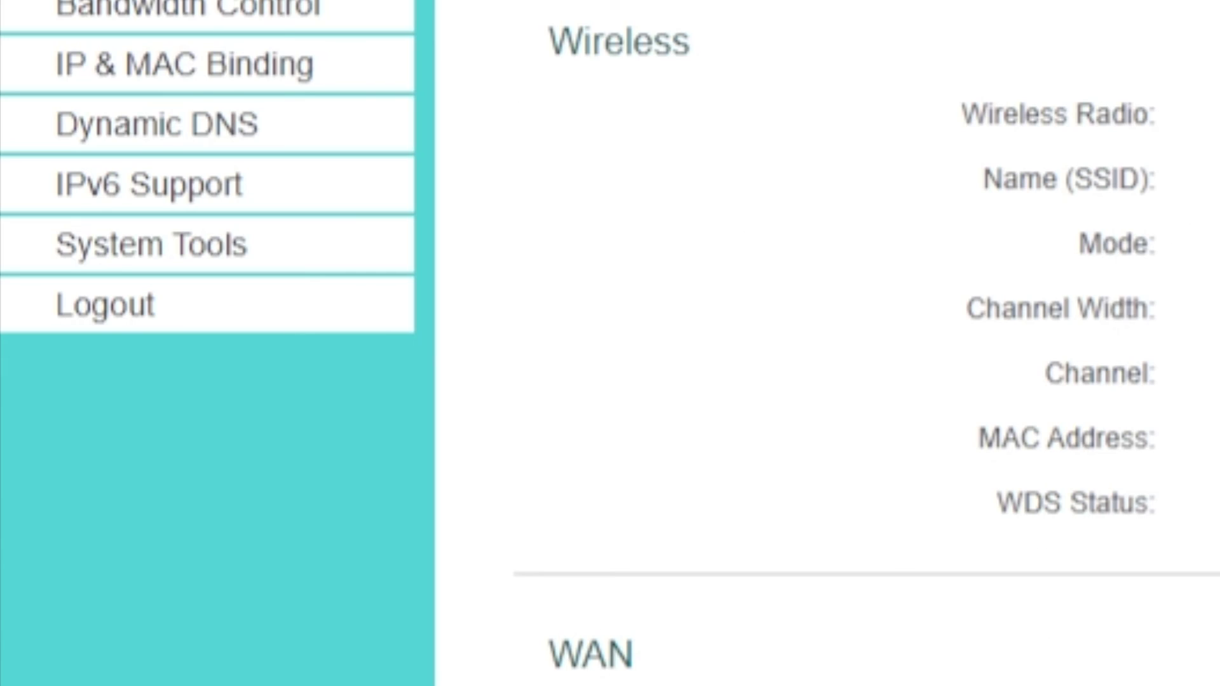
left_click(270, 269)
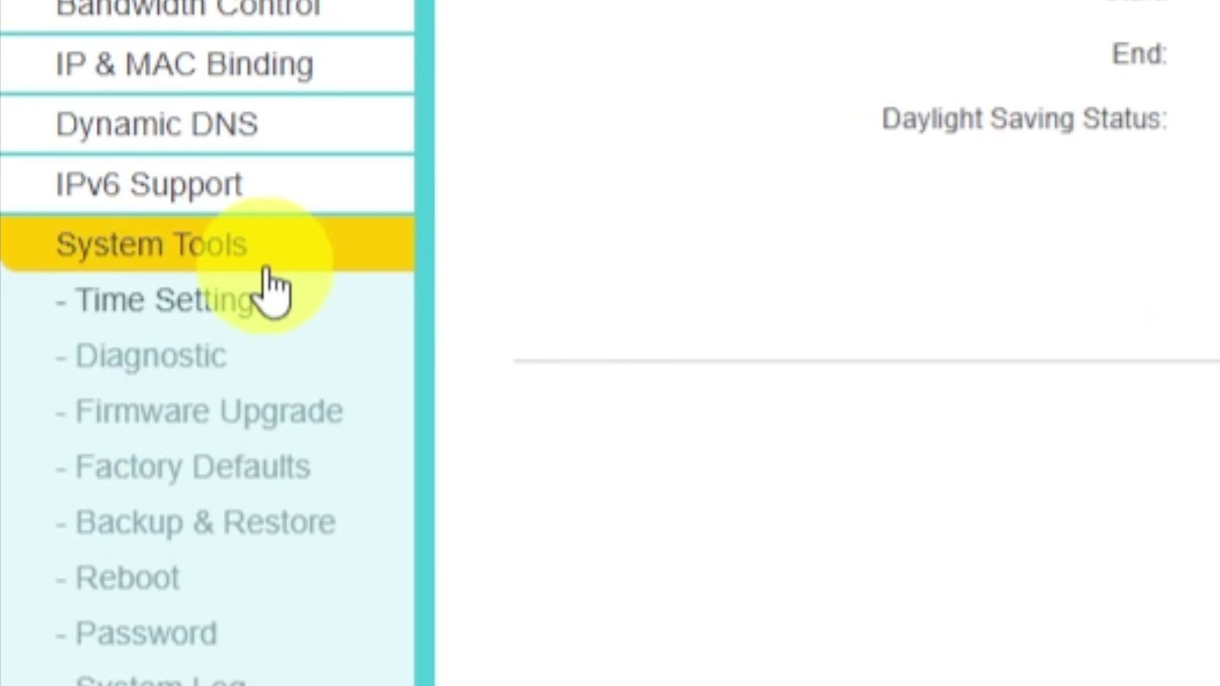
left_click(179, 577)
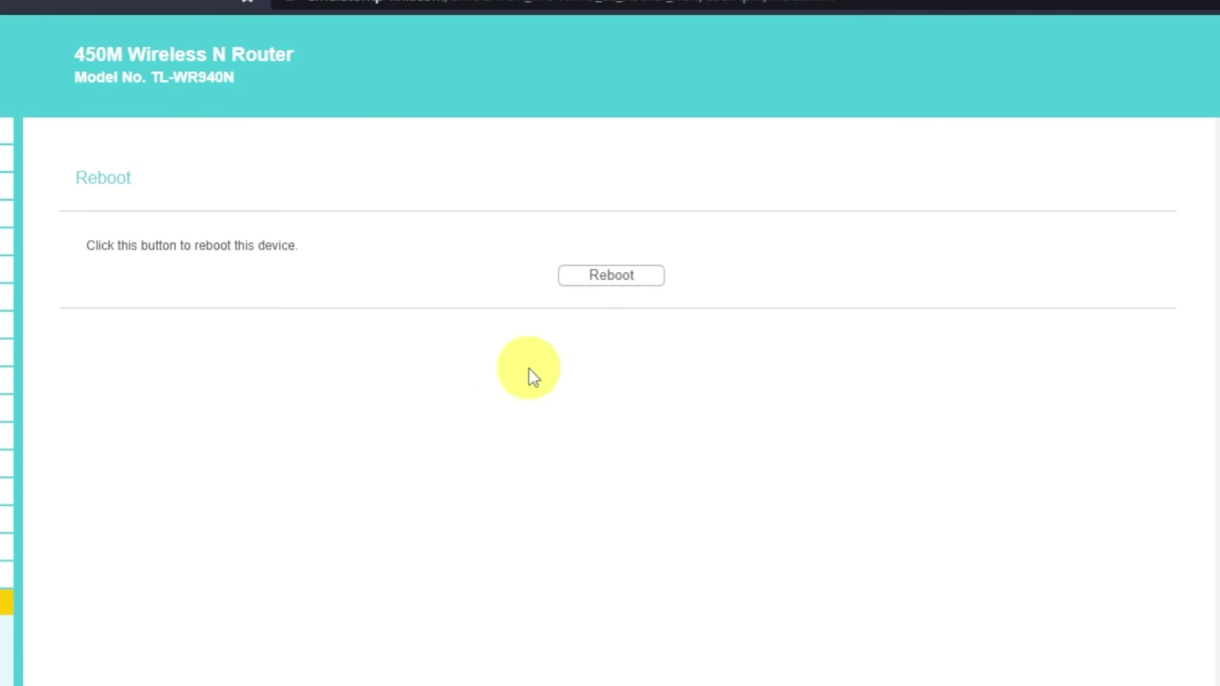
left_click(601, 280)
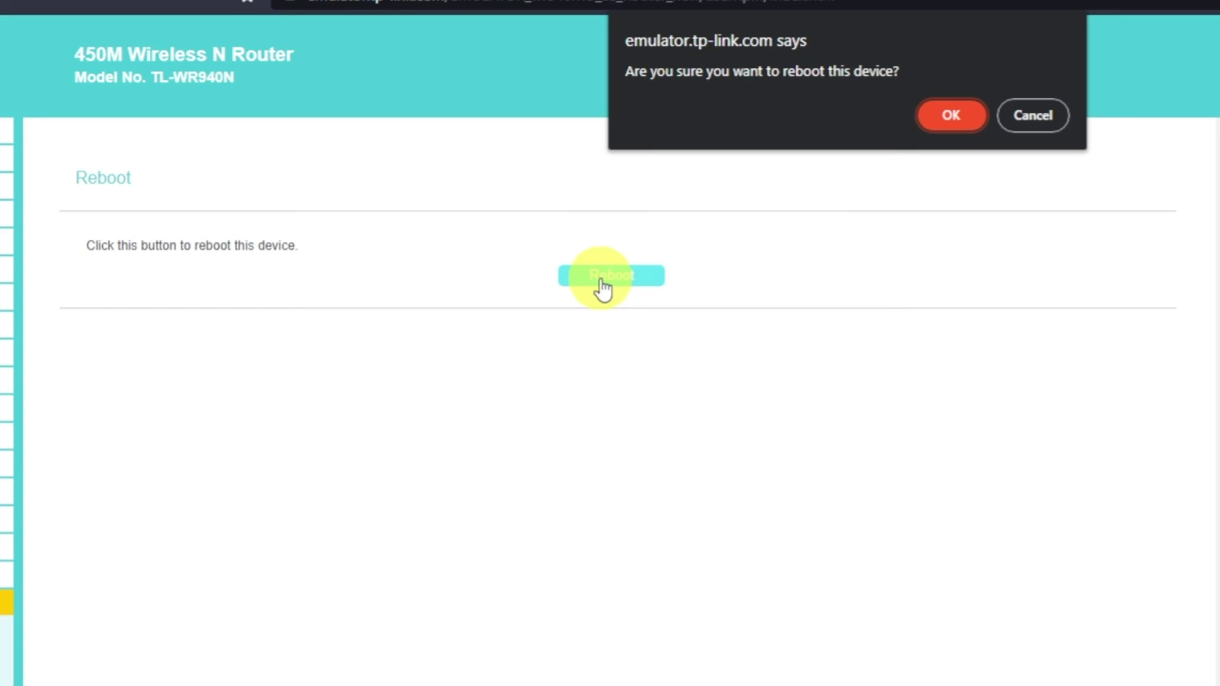
left_click(956, 119)
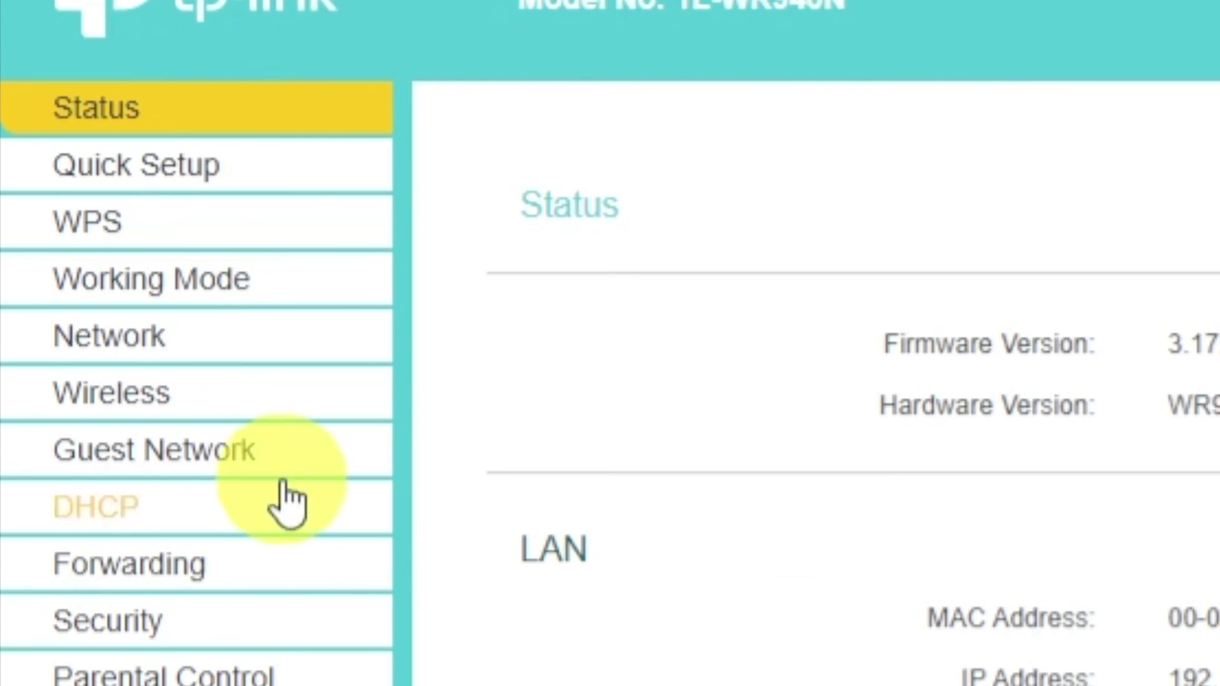
Step: On Network > MAC Clone, copy the PC's MAC address to the WAN port and save it
left_click(134, 347)
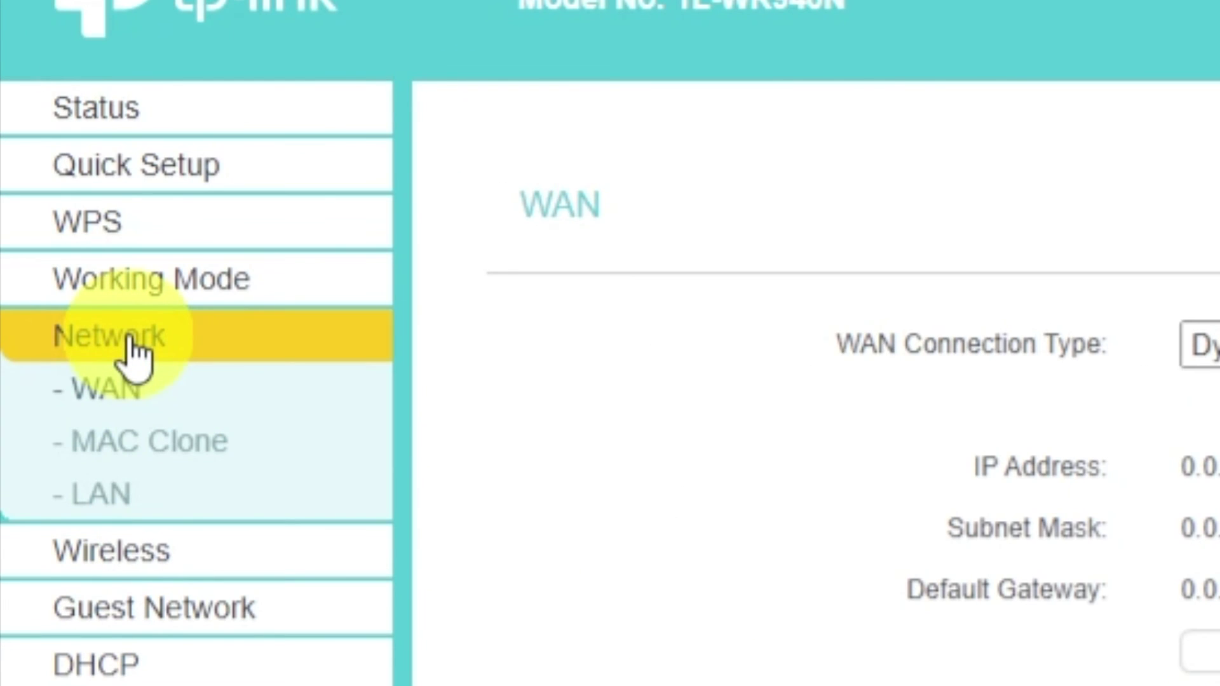
left_click(216, 460)
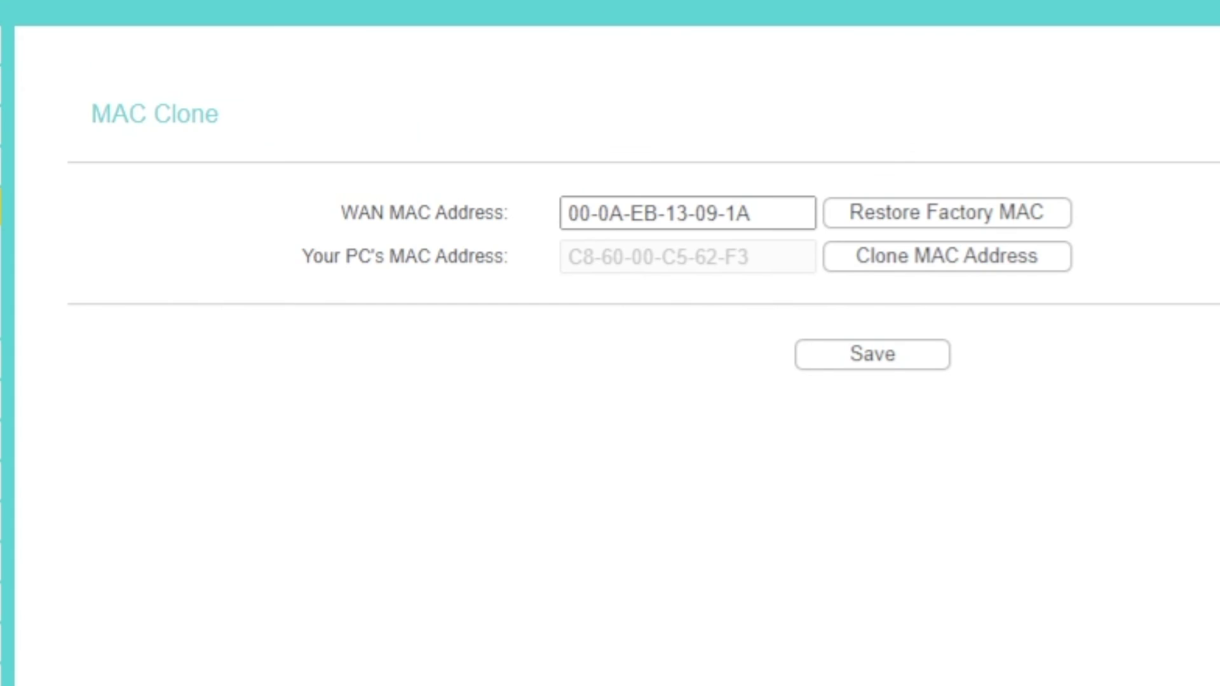
left_click(890, 273)
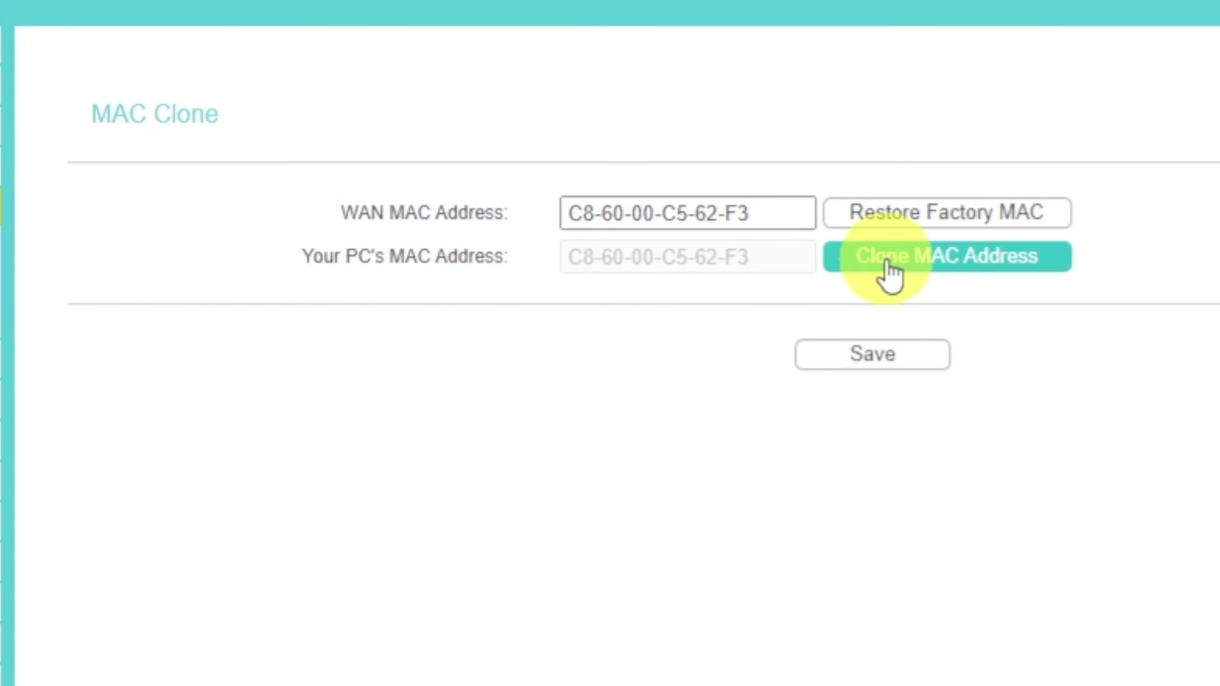
left_click(877, 359)
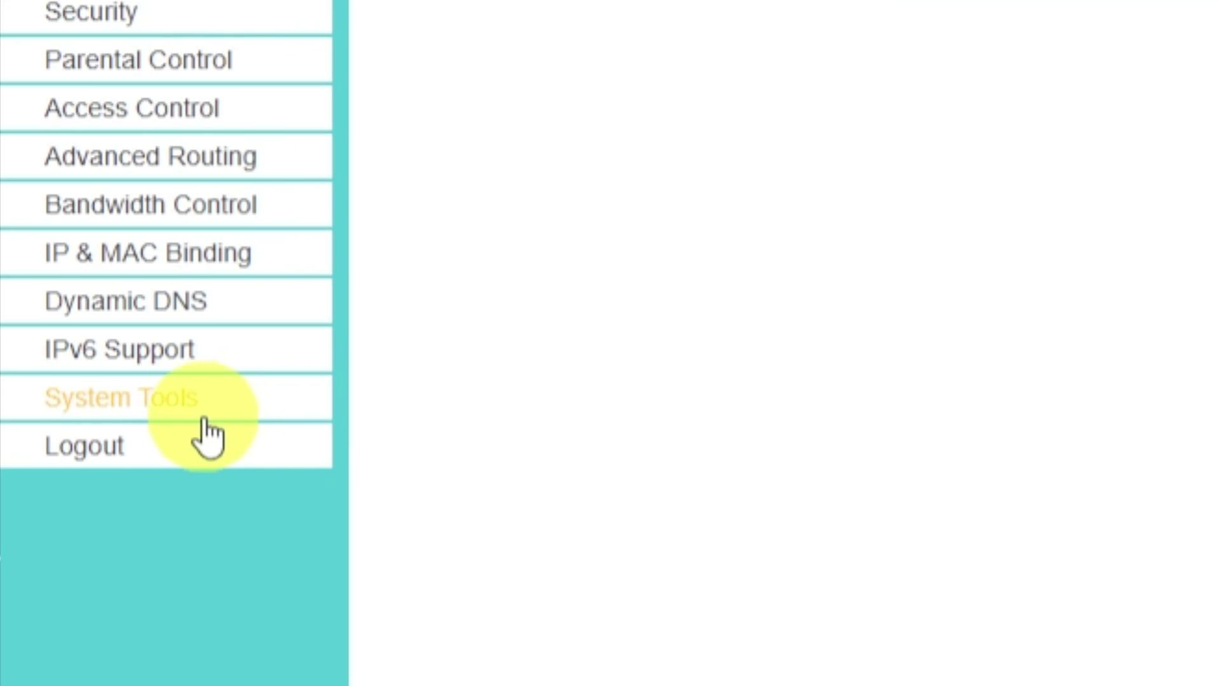
Step: Reboot the router again from System Tools and confirm with OK
left_click(203, 417)
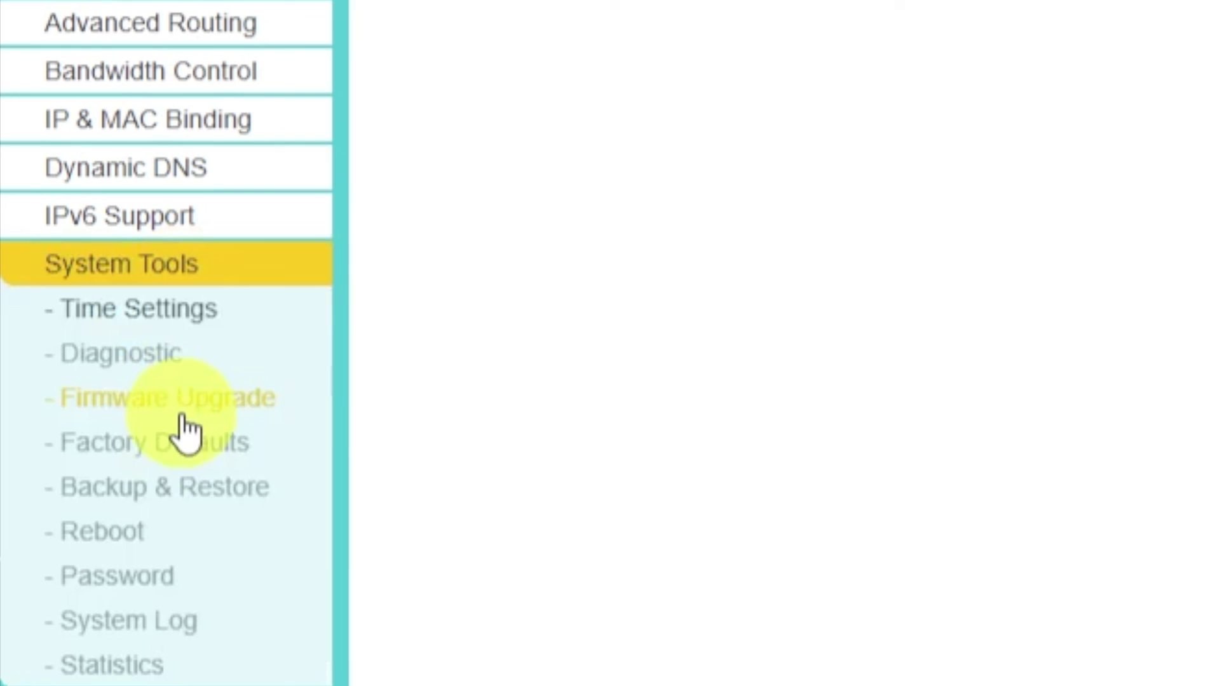
left_click(138, 536)
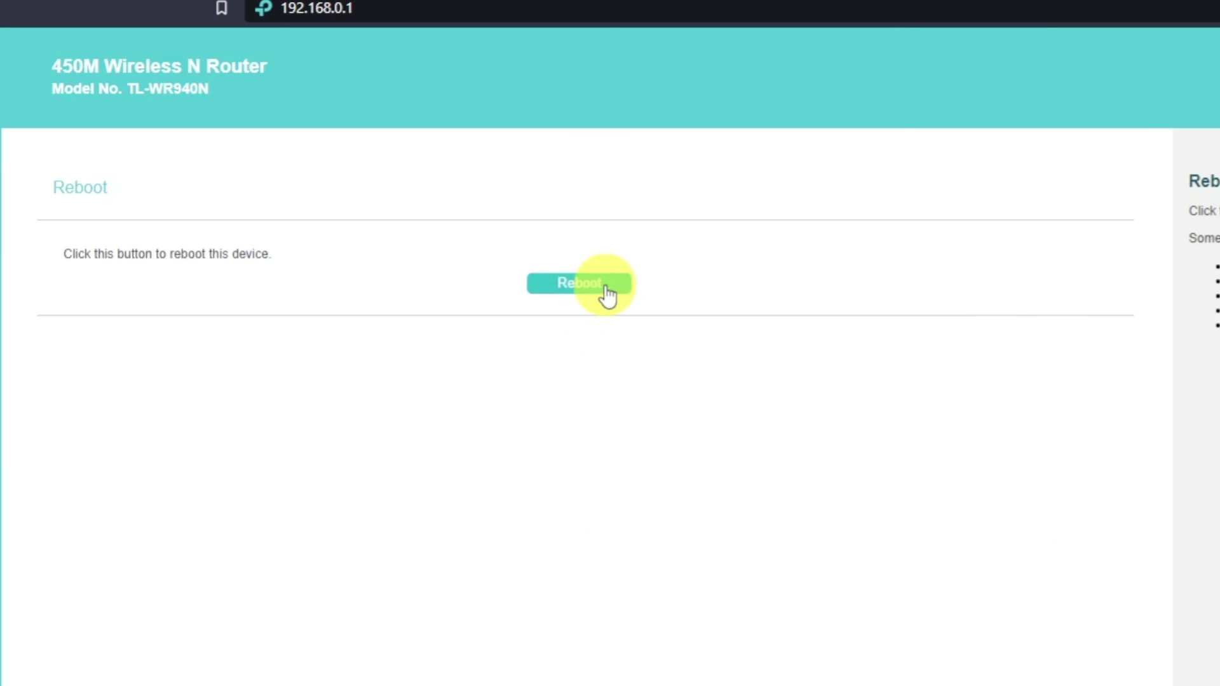
left_click(601, 286)
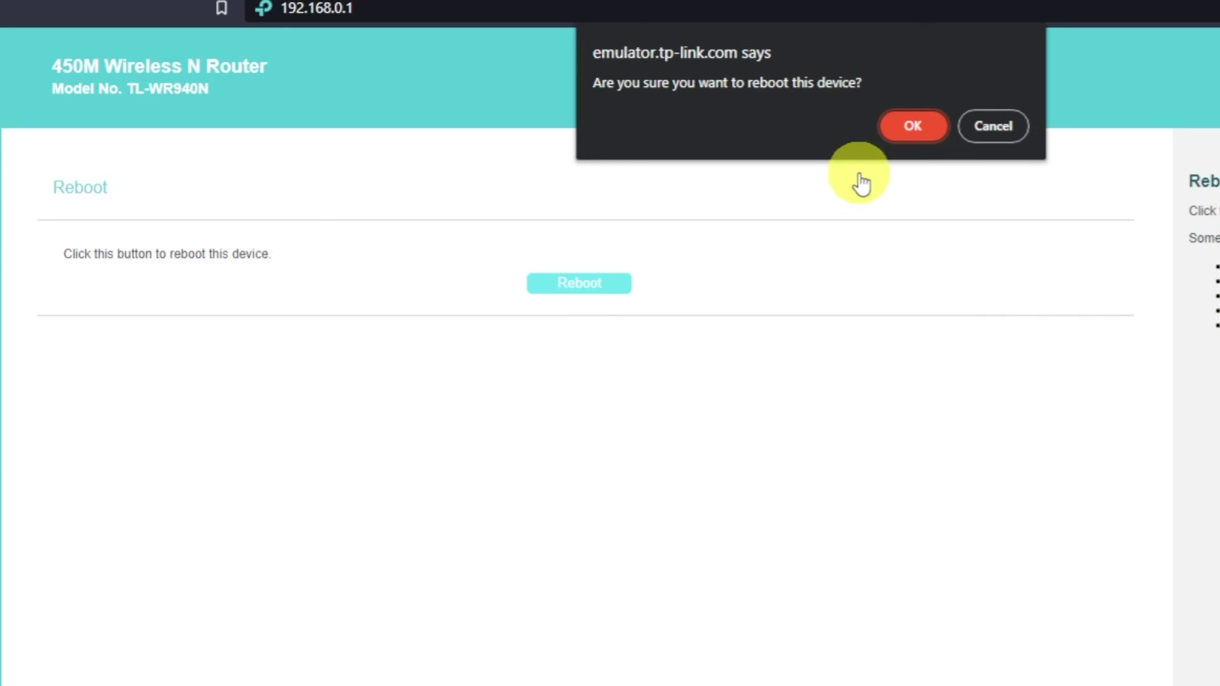
left_click(921, 136)
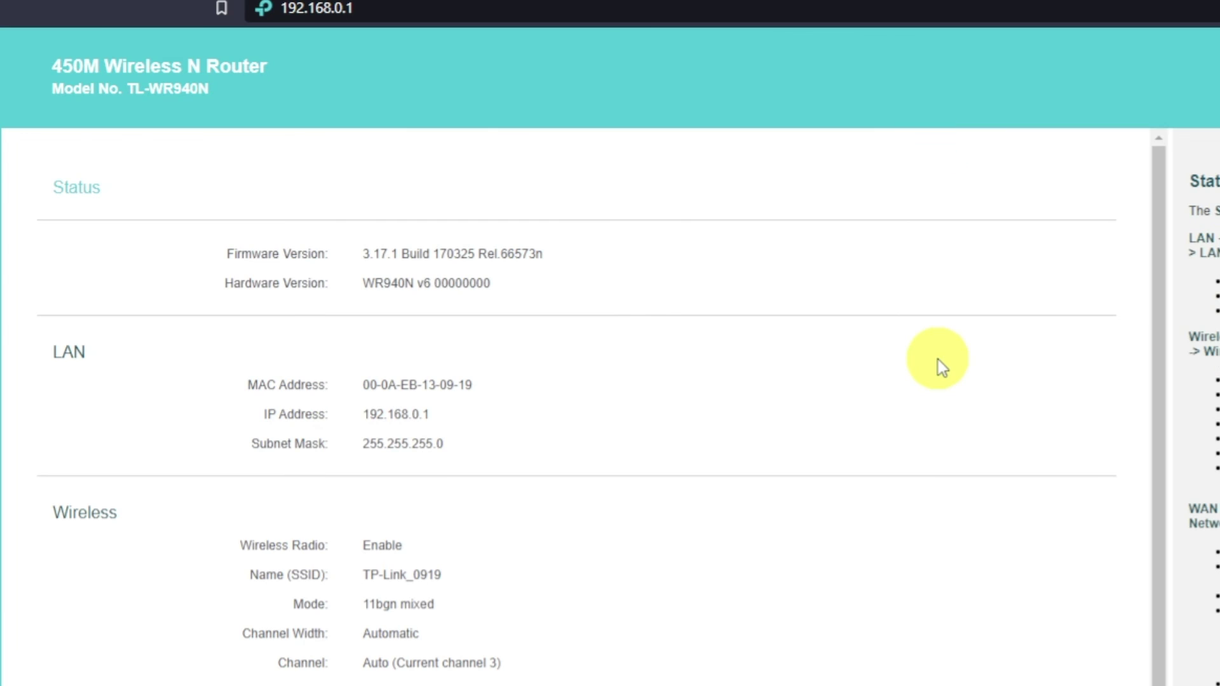